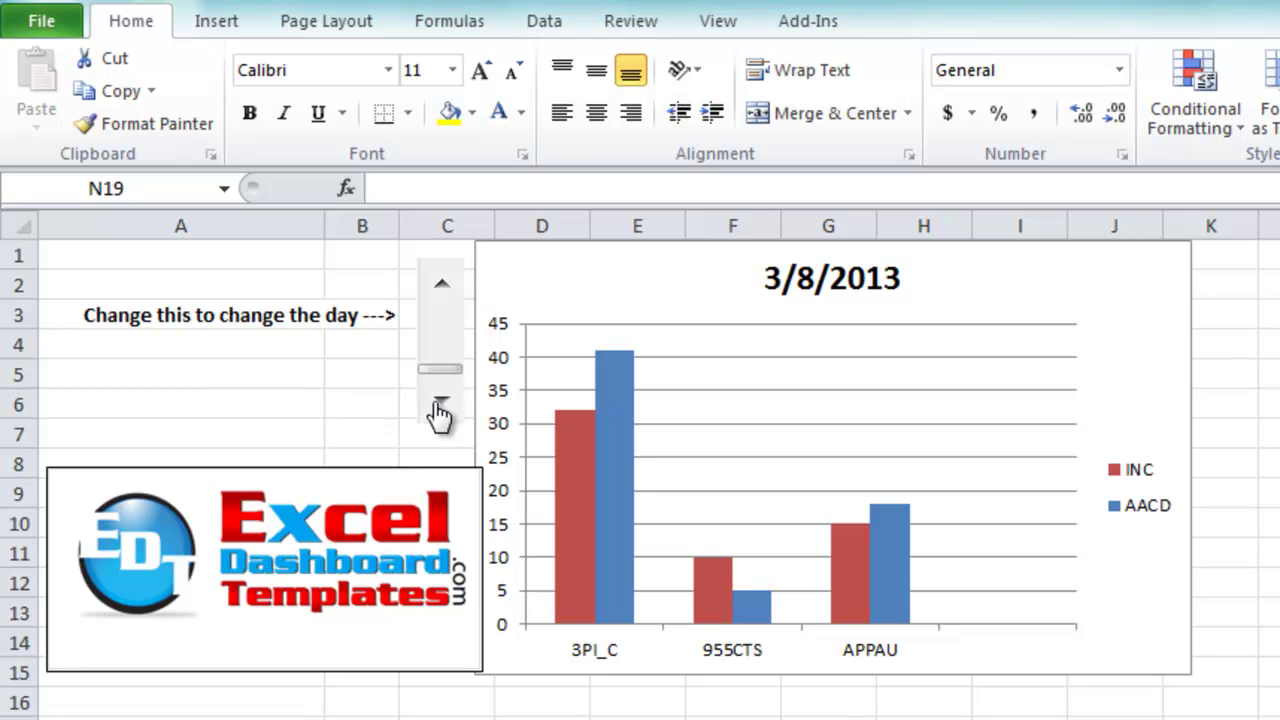
Step the chart's date back to 3/4/2013, then forward to 3/6/2013.
{"action": "left_click", "coordinate": [443, 287]}
{"action": "left_click", "coordinate": [447, 293]}
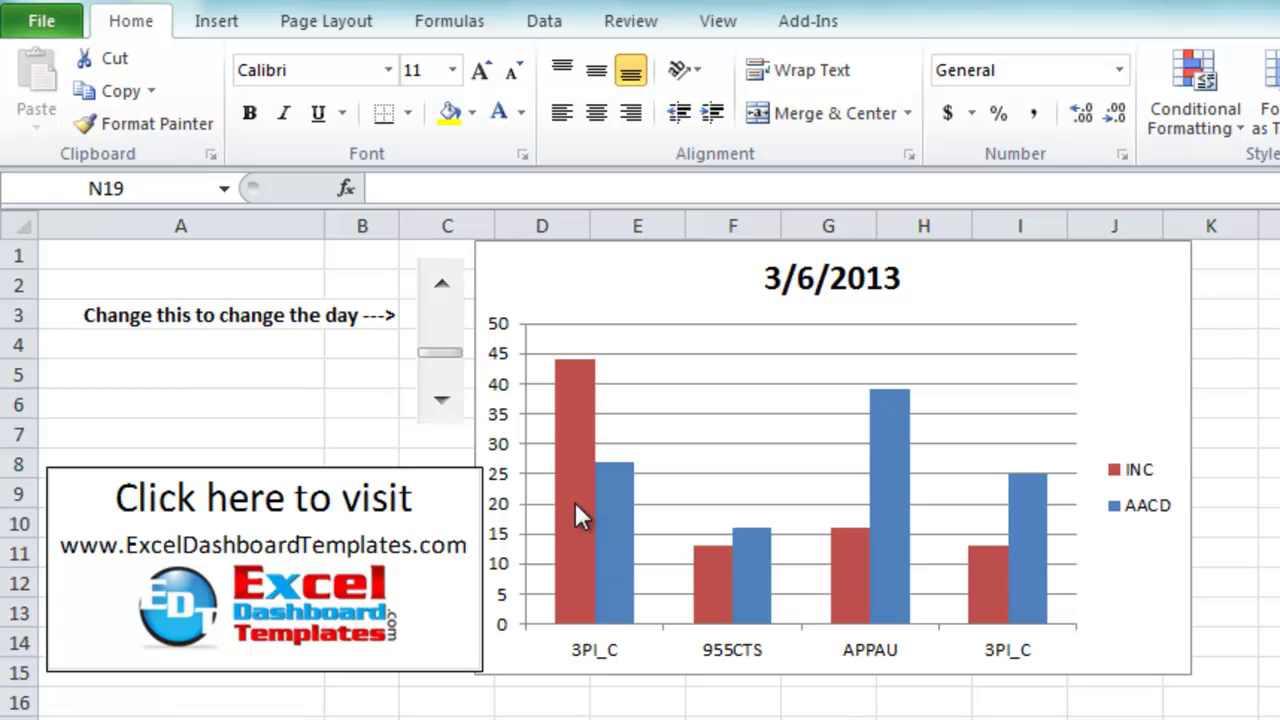
{"action": "left_click", "coordinate": [441, 287]}
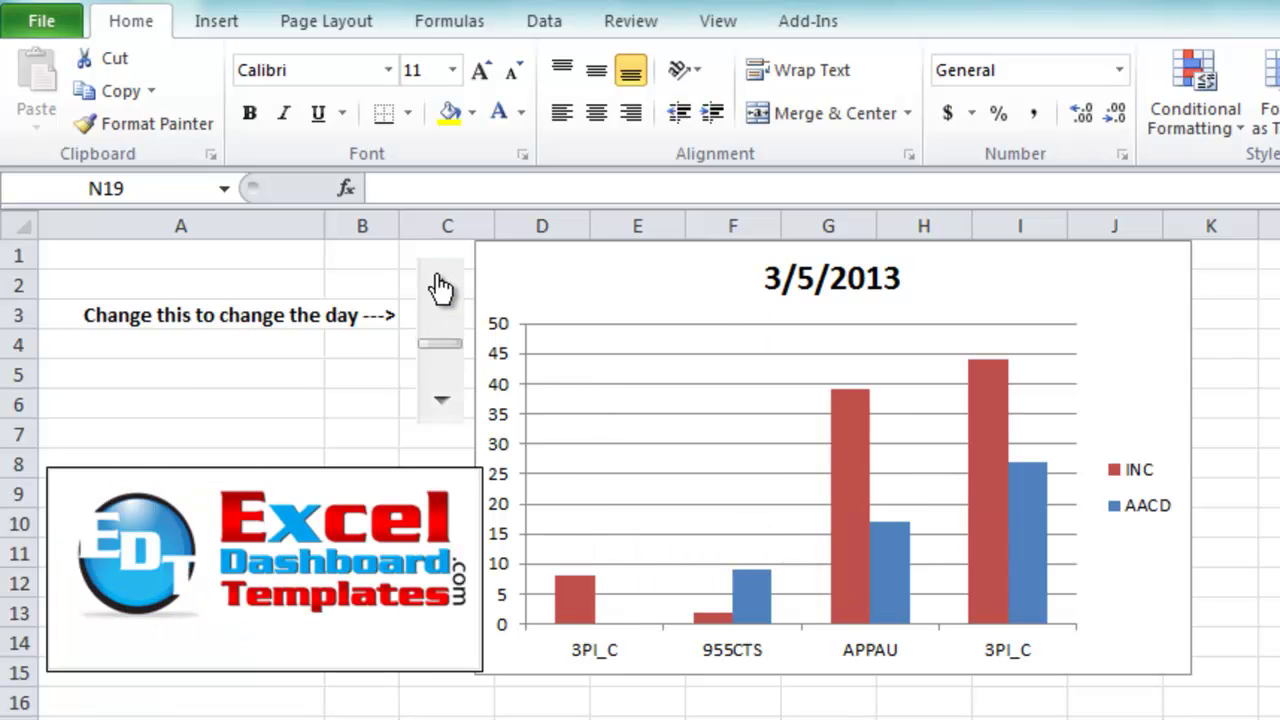
{"action": "left_click", "coordinate": [441, 288]}
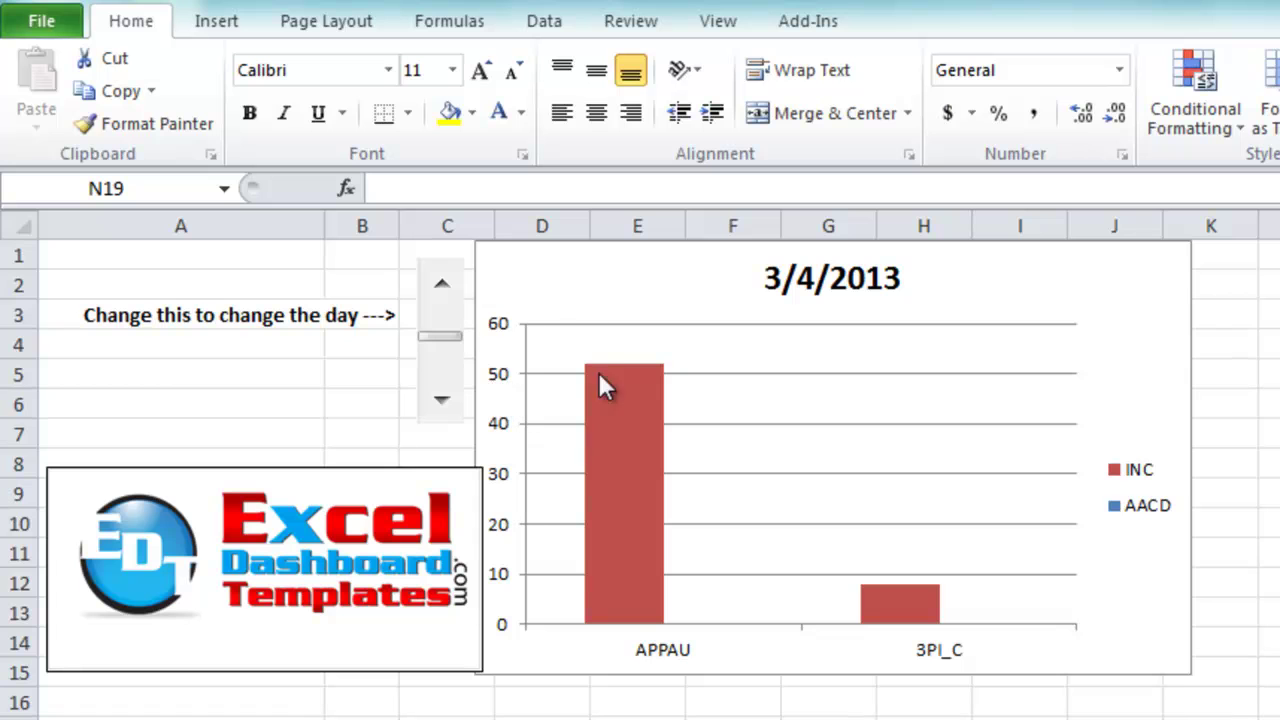
{"action": "left_click", "coordinate": [441, 405]}
{"action": "left_click", "coordinate": [441, 405]}
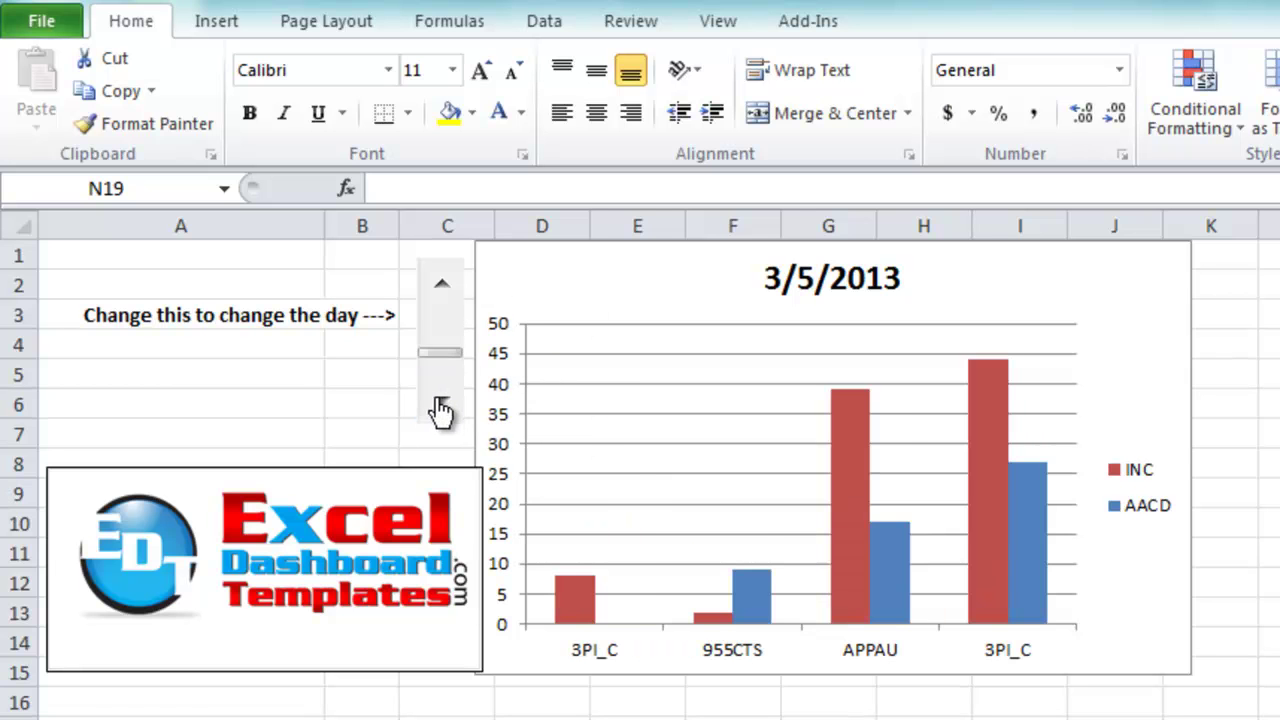
Step the chart back to 3/1/2013, jump it to 3/8/2013, and show the Insert tab.
{"action": "left_click", "coordinate": [445, 292]}
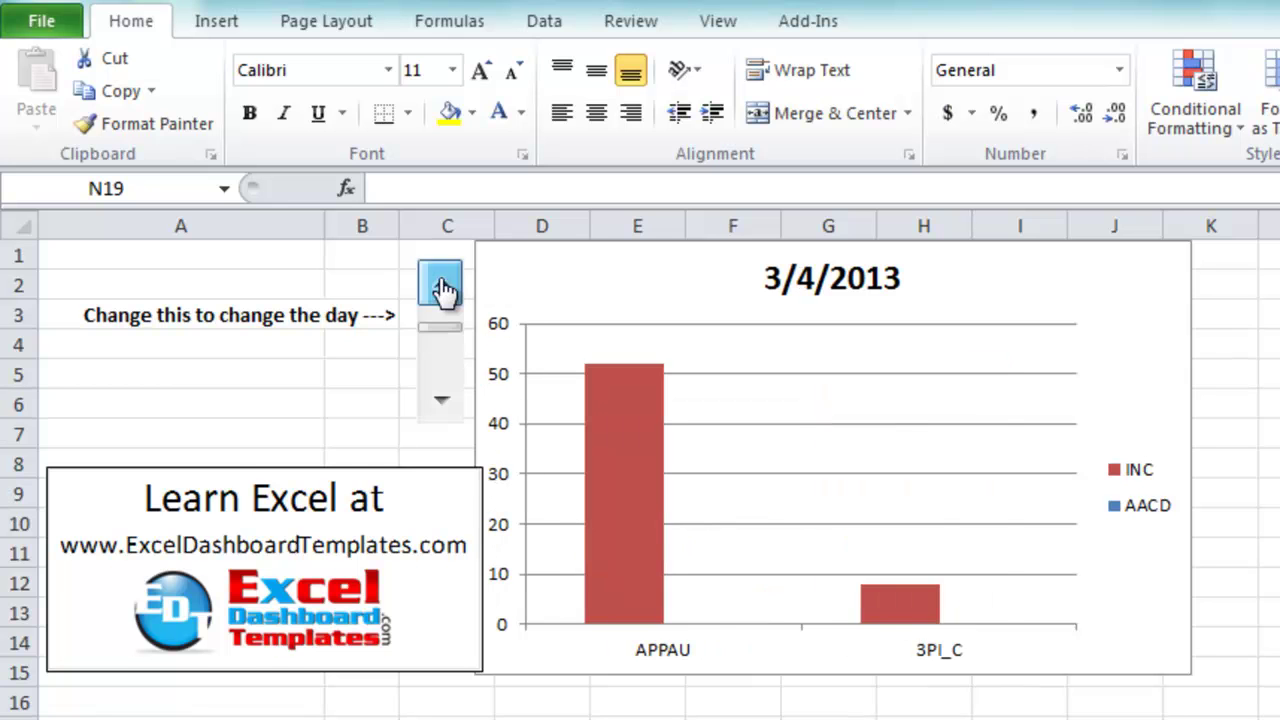
{"action": "left_click", "coordinate": [445, 292]}
{"action": "left_click", "coordinate": [444, 292]}
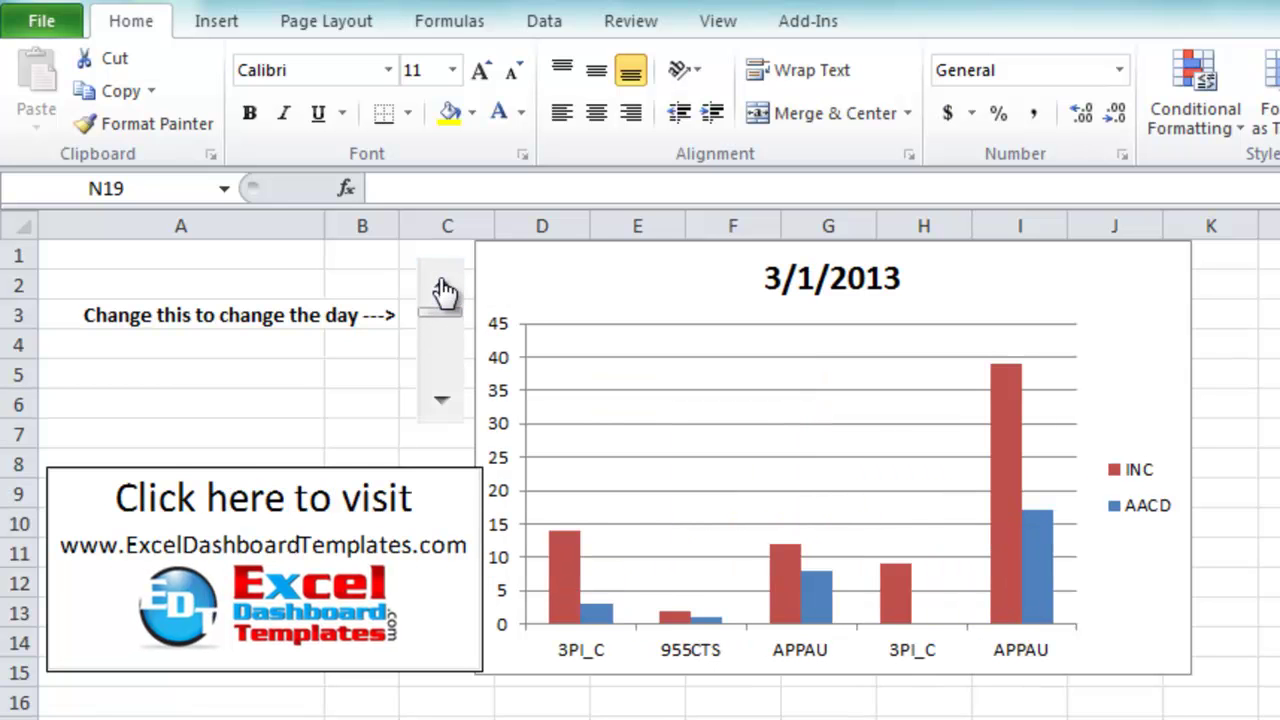
{"action": "left_click", "coordinate": [448, 372]}
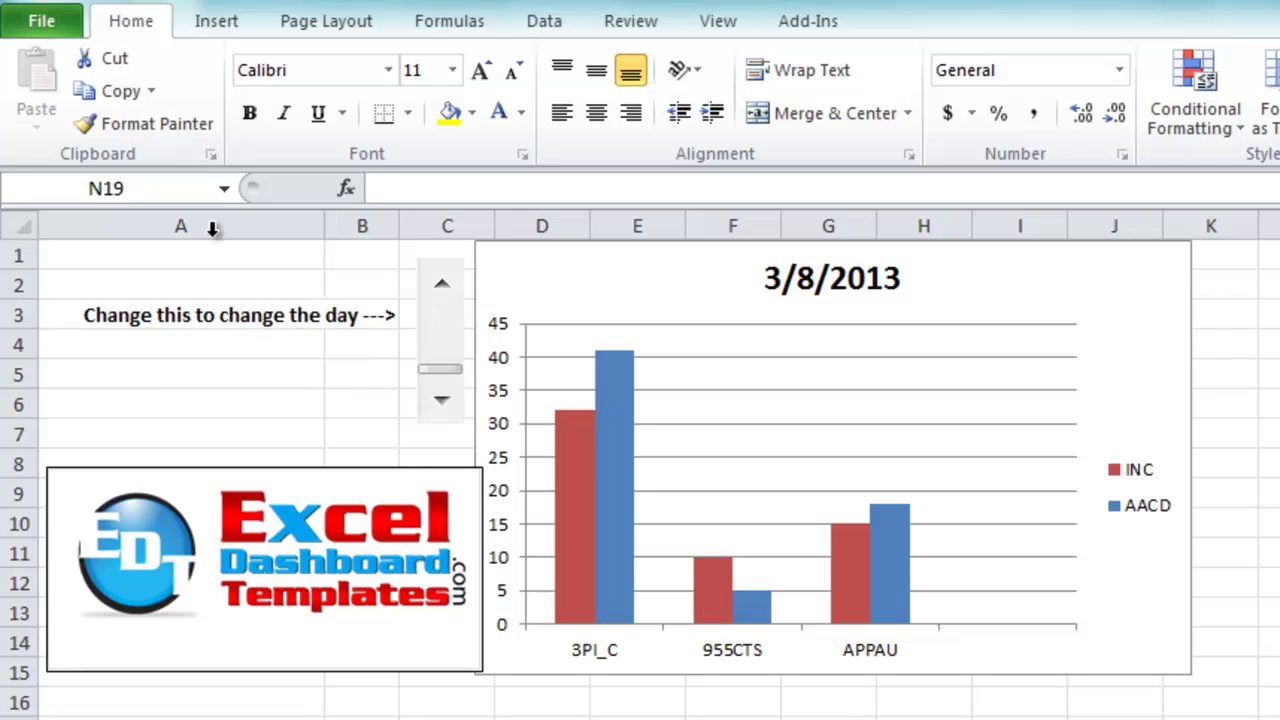
{"action": "left_click", "coordinate": [205, 25]}
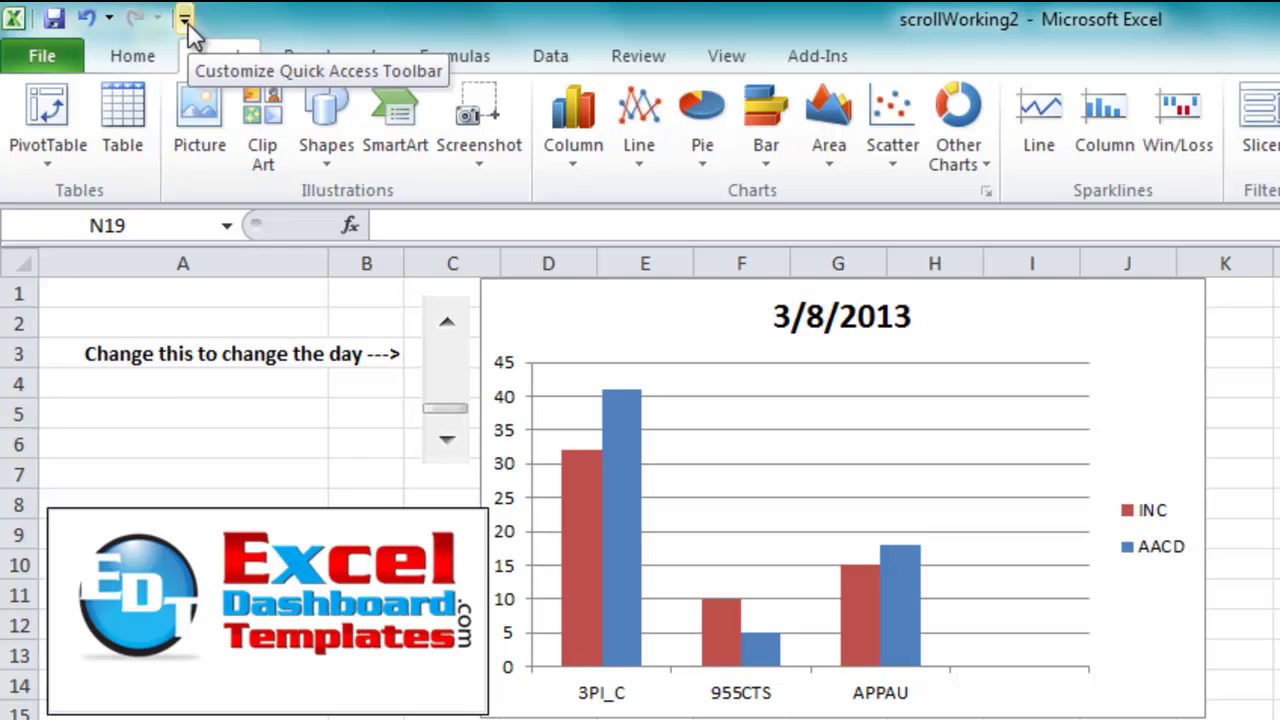
Open Excel Options on the Quick Access Toolbar page via More Commands.
{"action": "left_click", "coordinate": [185, 20]}
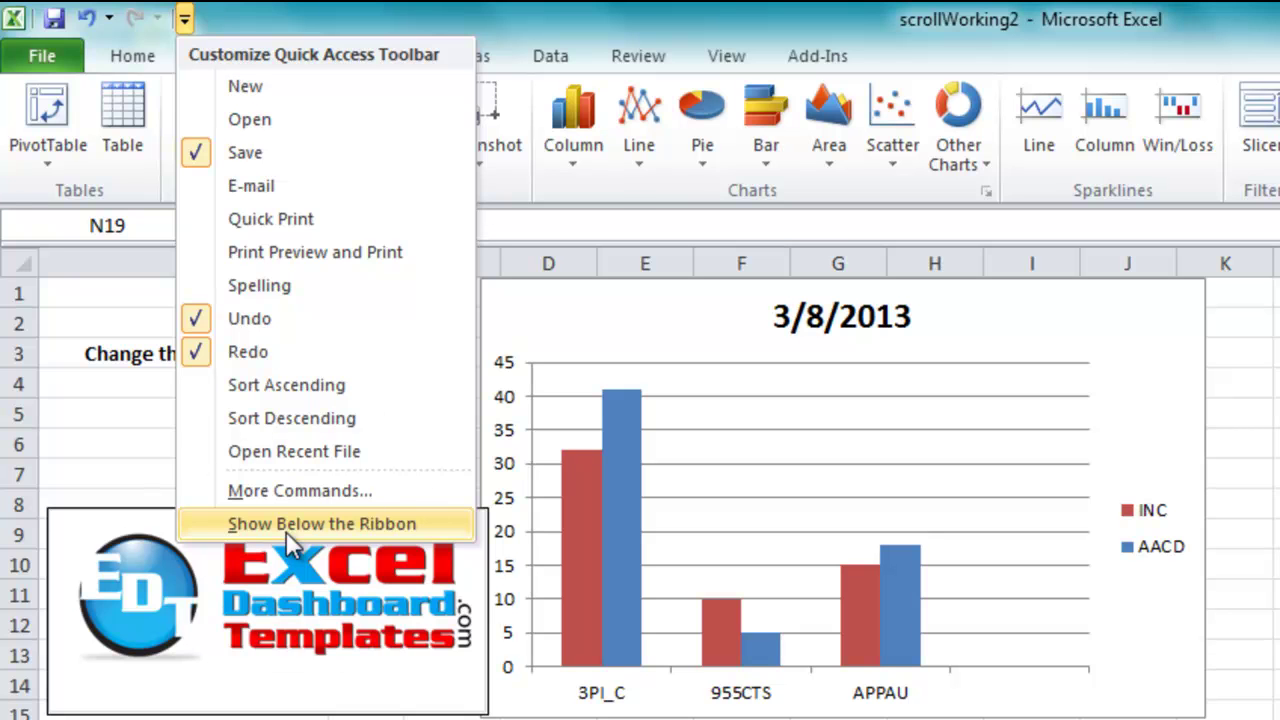
{"action": "left_click", "coordinate": [297, 506]}
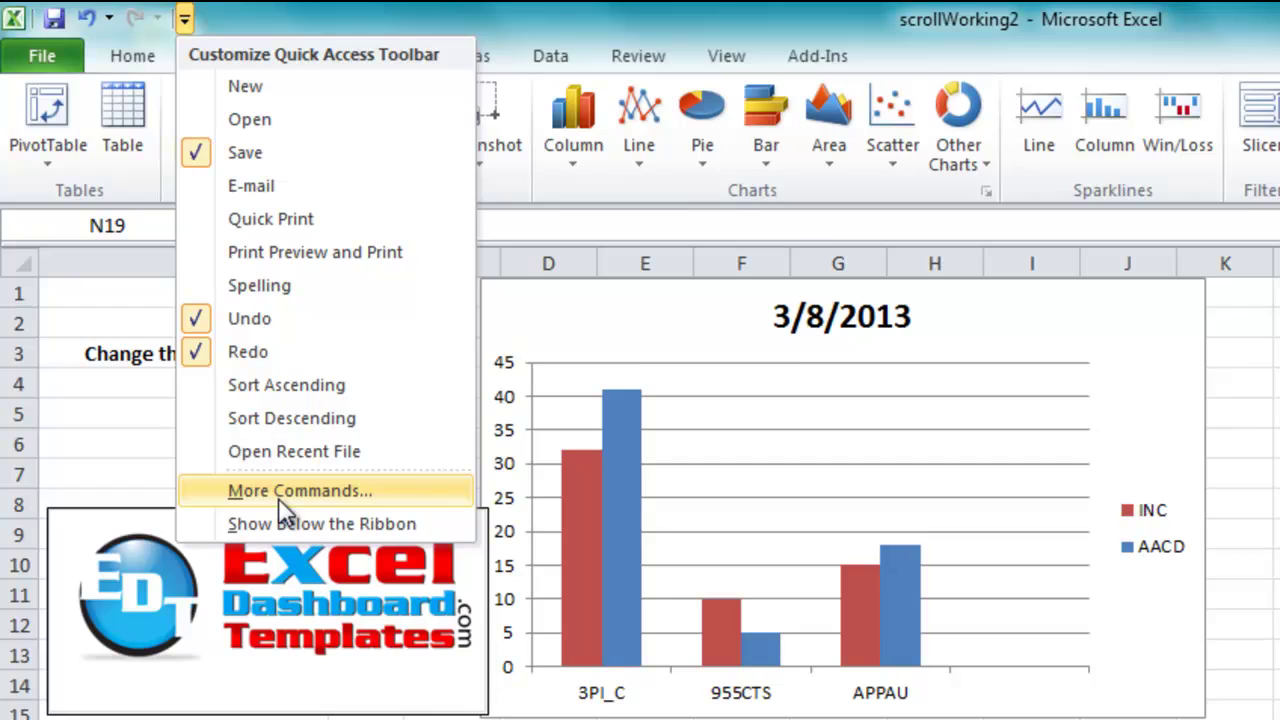
{"action": "left_click", "coordinate": [278, 498]}
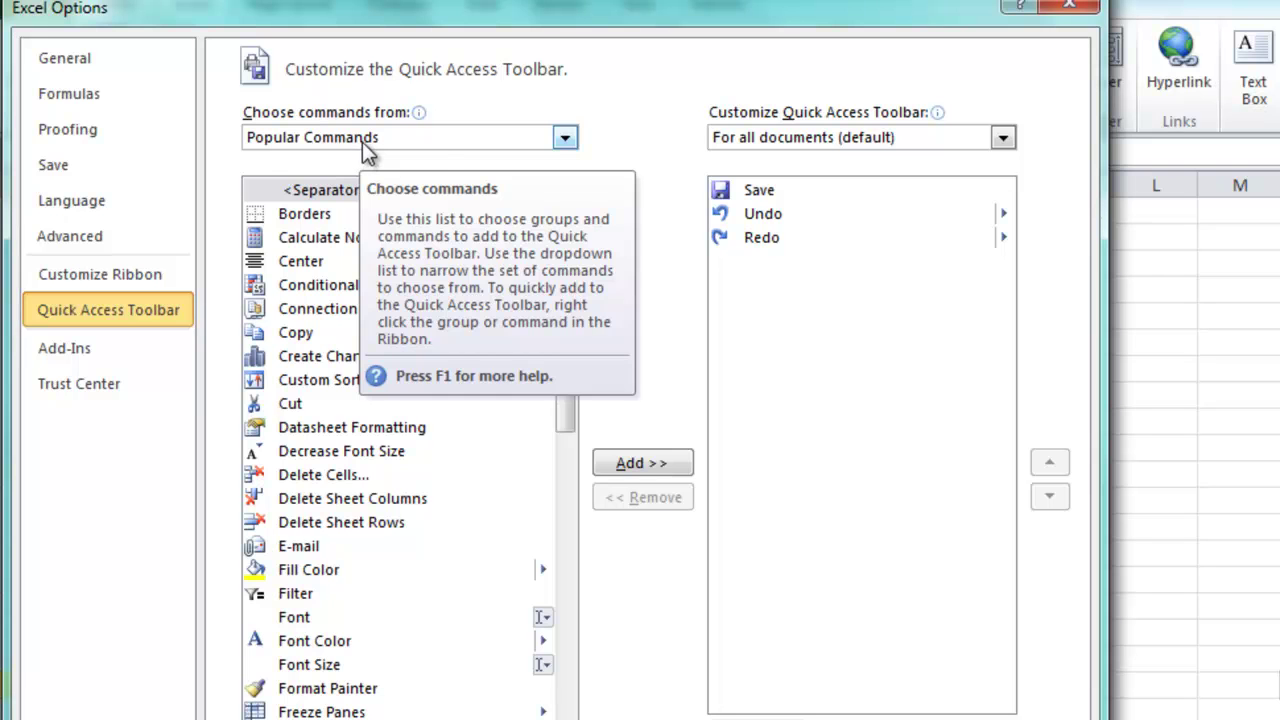
Show All Commands in the list and jump to the commands starting with C.
{"action": "left_click", "coordinate": [364, 147]}
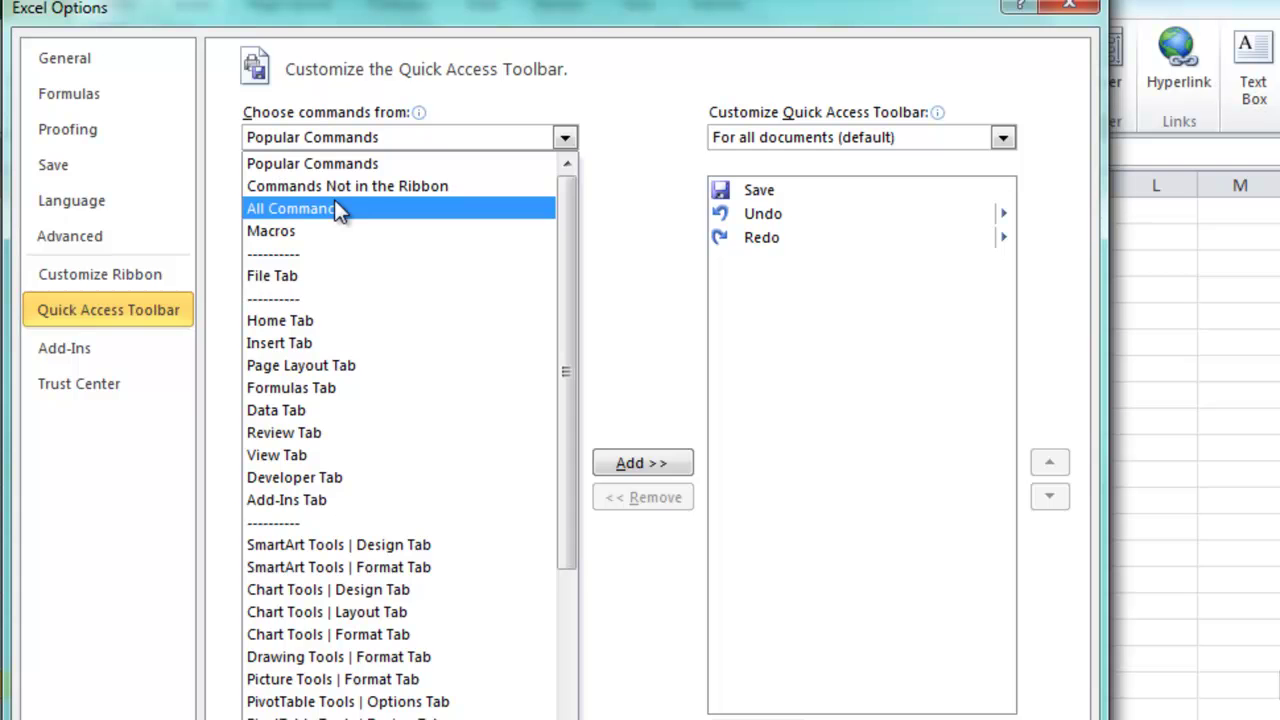
{"action": "left_click", "coordinate": [338, 210]}
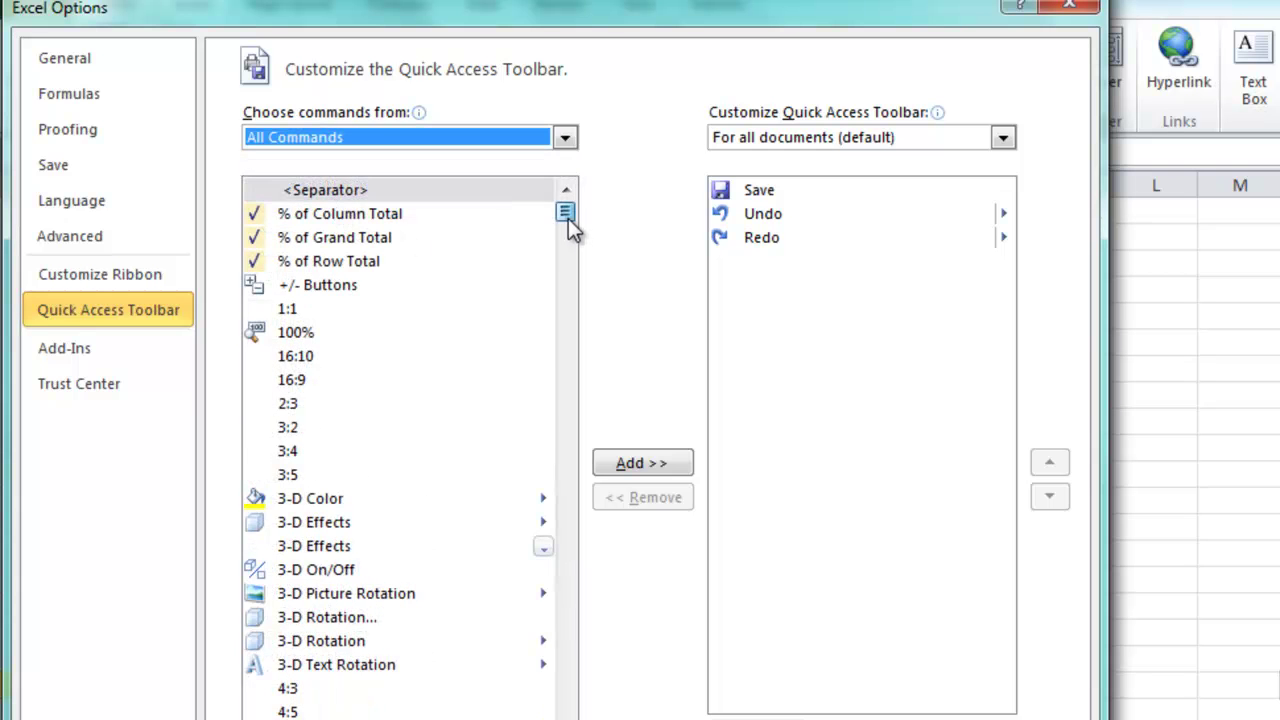
{"action": "left_click_drag", "start_coordinate": [567, 219], "coordinate": [567, 266]}
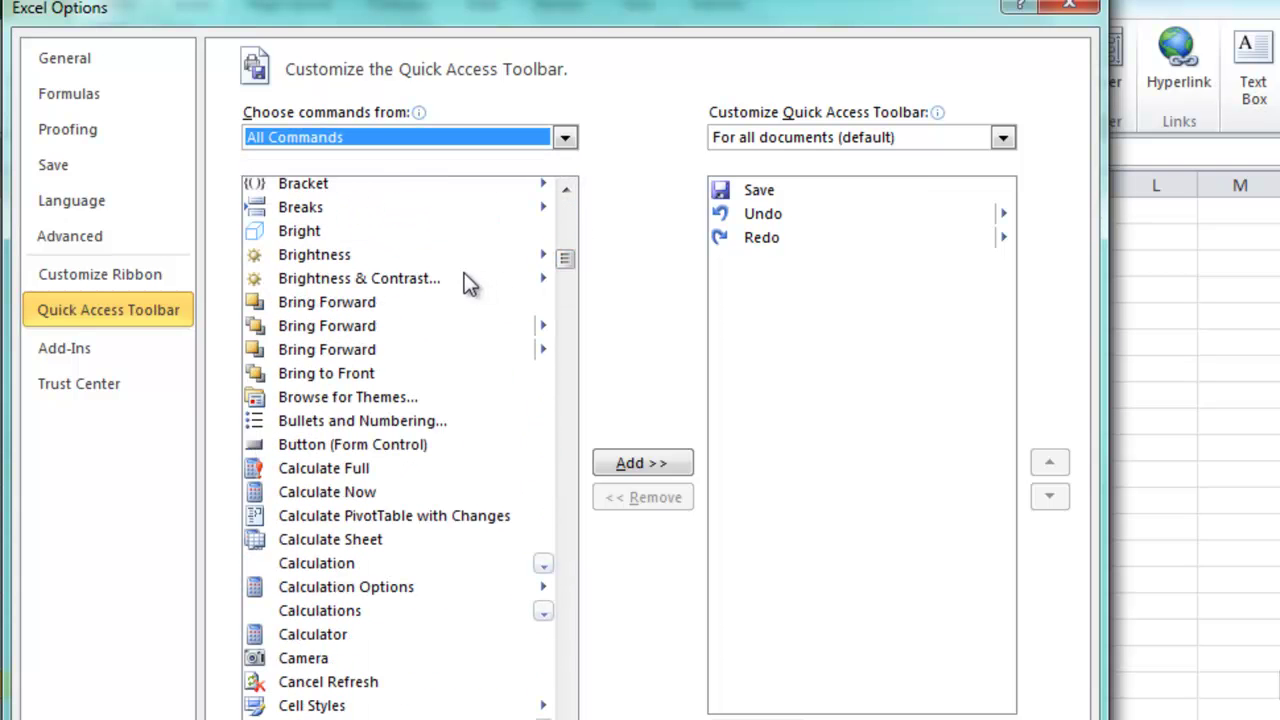
{"action": "left_click", "coordinate": [428, 256]}
{"action": "key", "text": "c"}
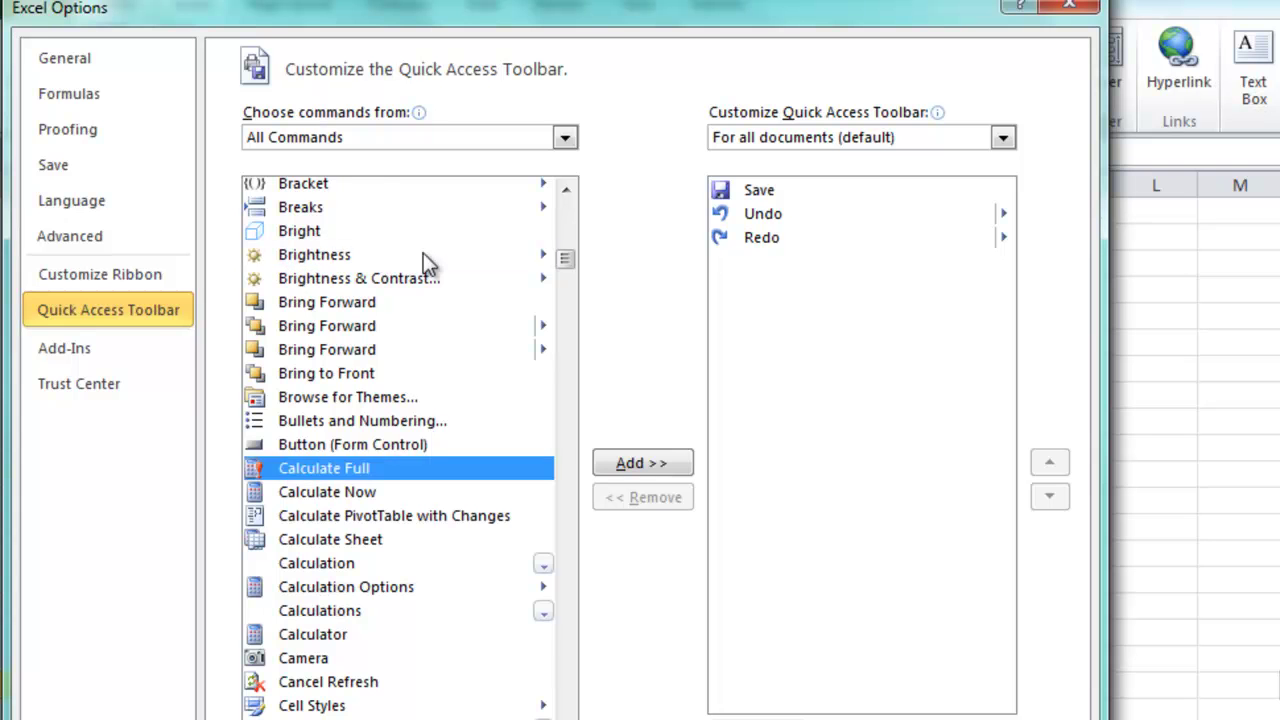
{"action": "key", "text": "n"}
{"action": "key", "text": "c"}
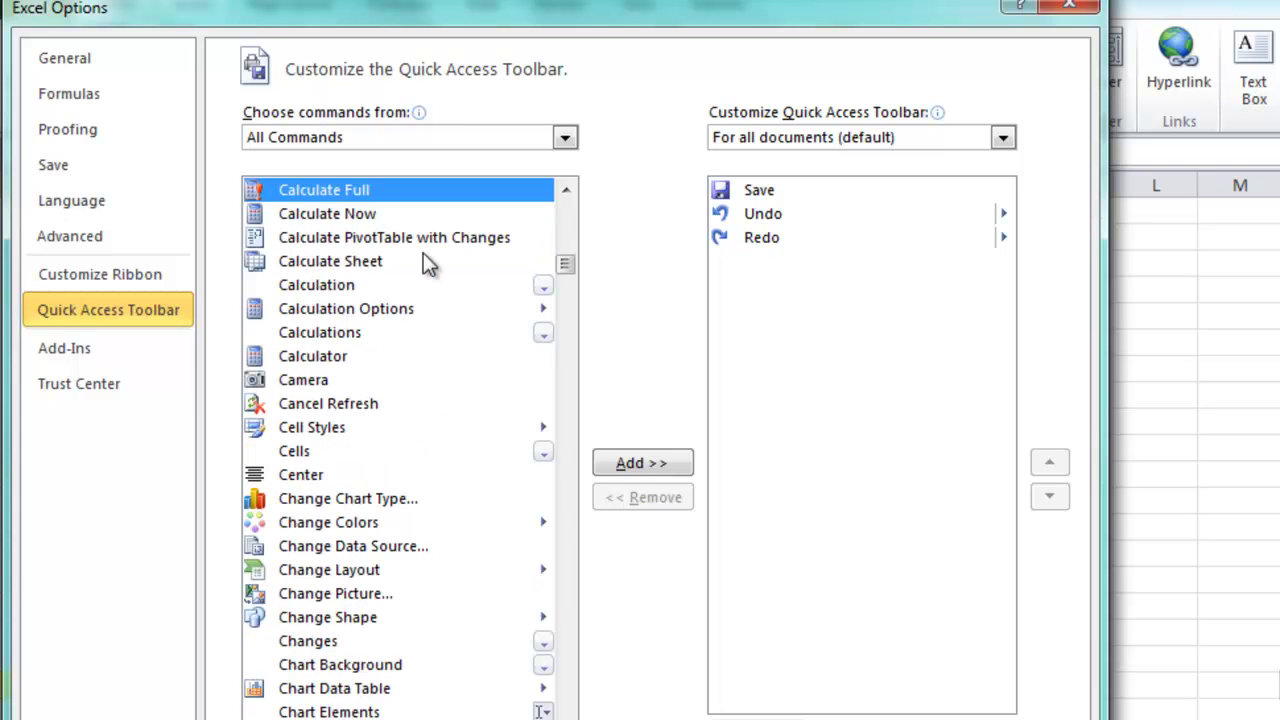
Select Controls and add it to the Quick Access Toolbar.
{"action": "left_click", "coordinate": [567, 515]}
{"action": "left_click", "coordinate": [567, 515]}
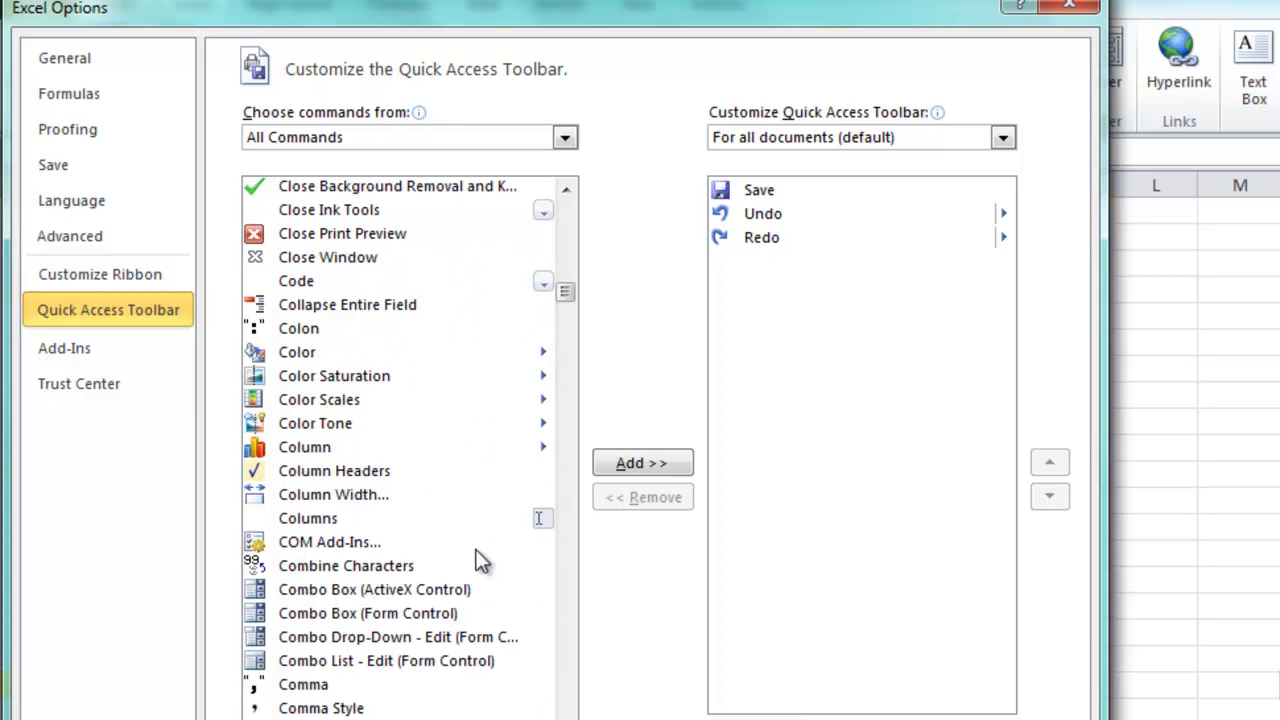
{"action": "left_click", "coordinate": [568, 602]}
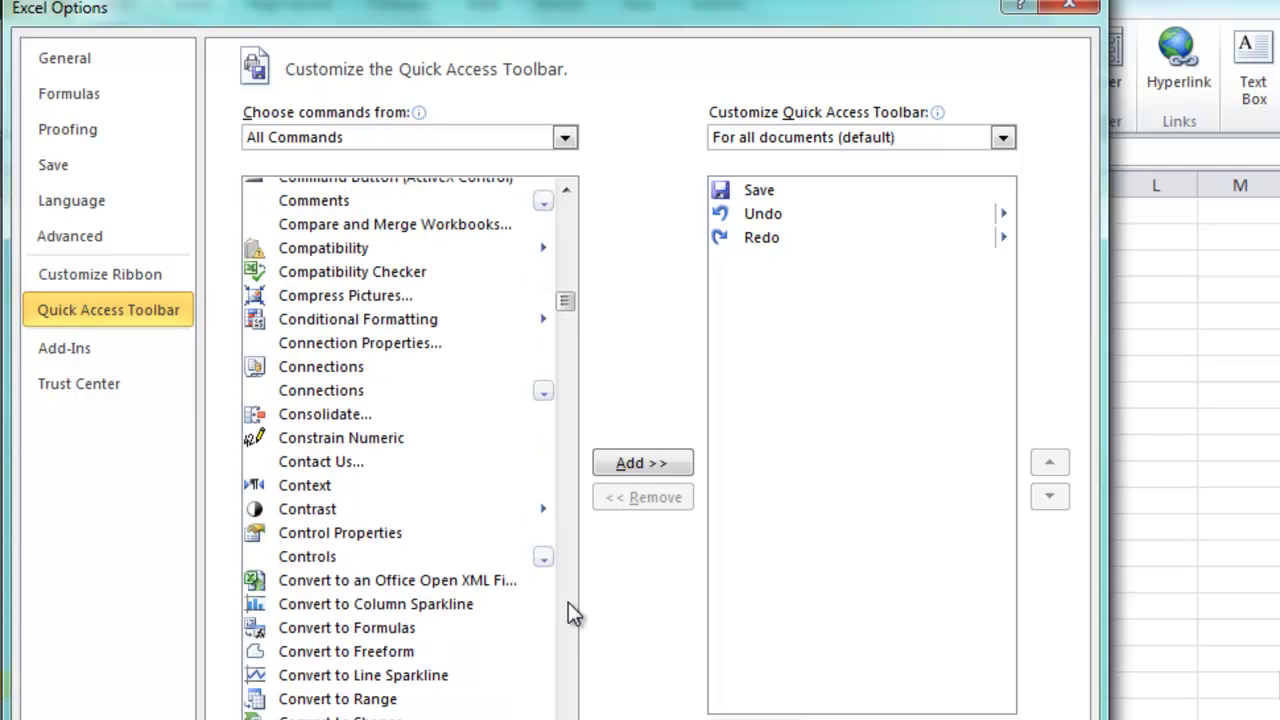
{"action": "left_click", "coordinate": [410, 556]}
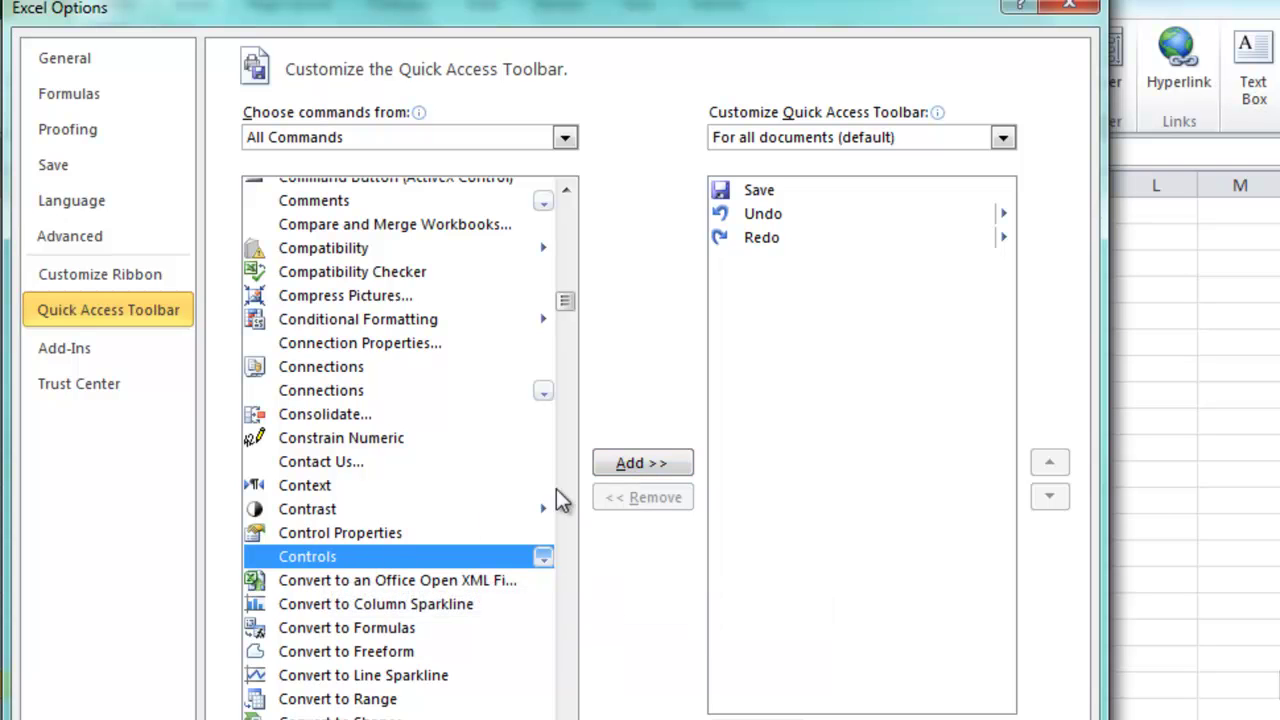
{"action": "left_click", "coordinate": [627, 470]}
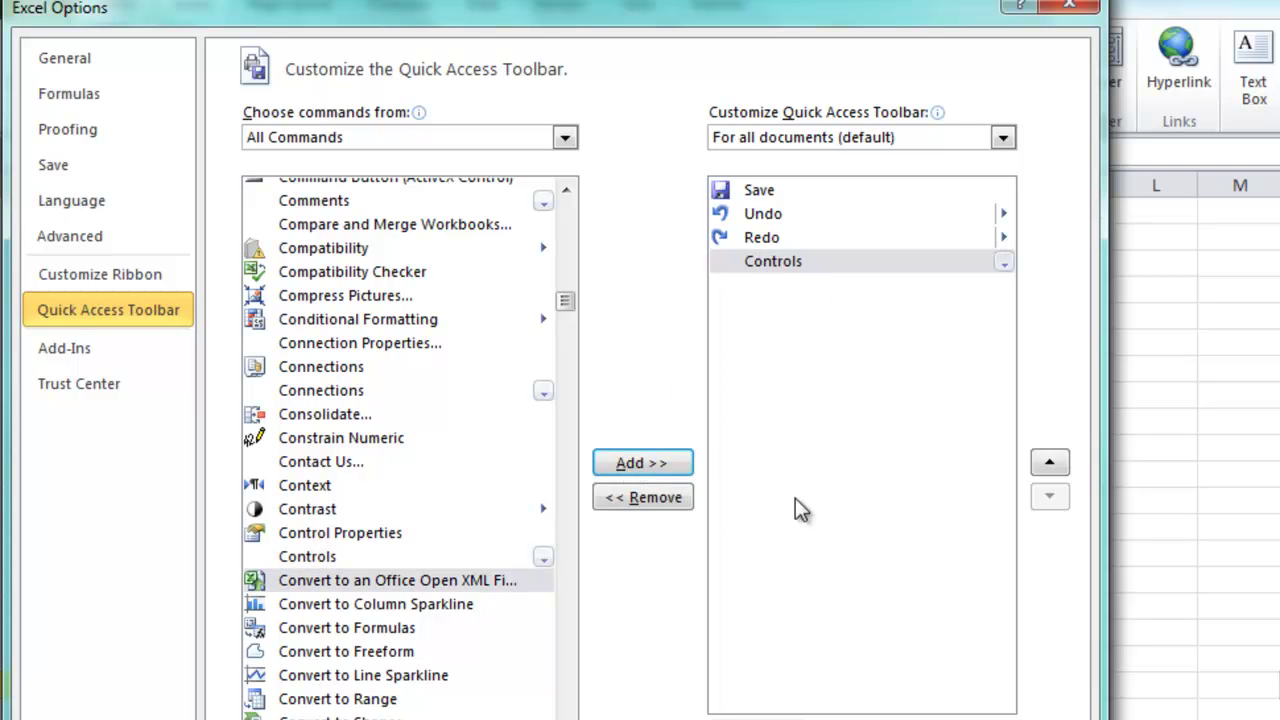
Close Excel Options and pick Scroll Bar (Form Control) from the new Controls button.
{"action": "key", "text": "Return"}
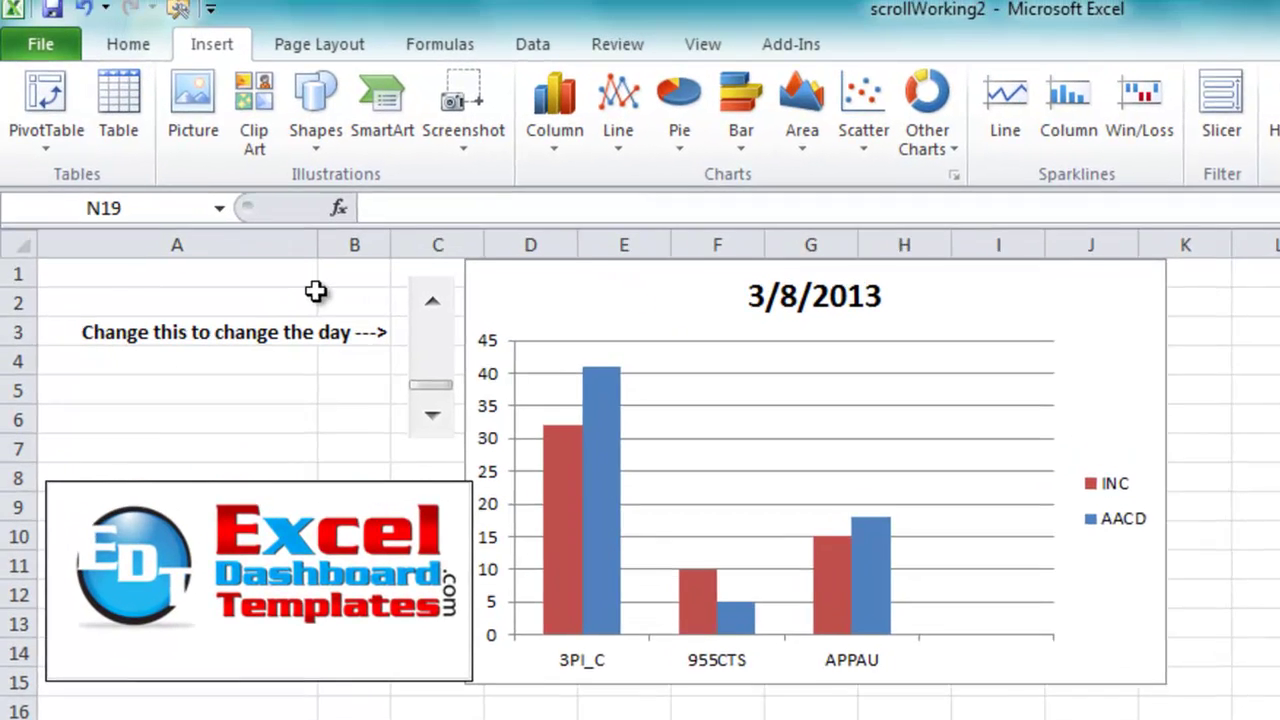
{"action": "left_click", "coordinate": [282, 244]}
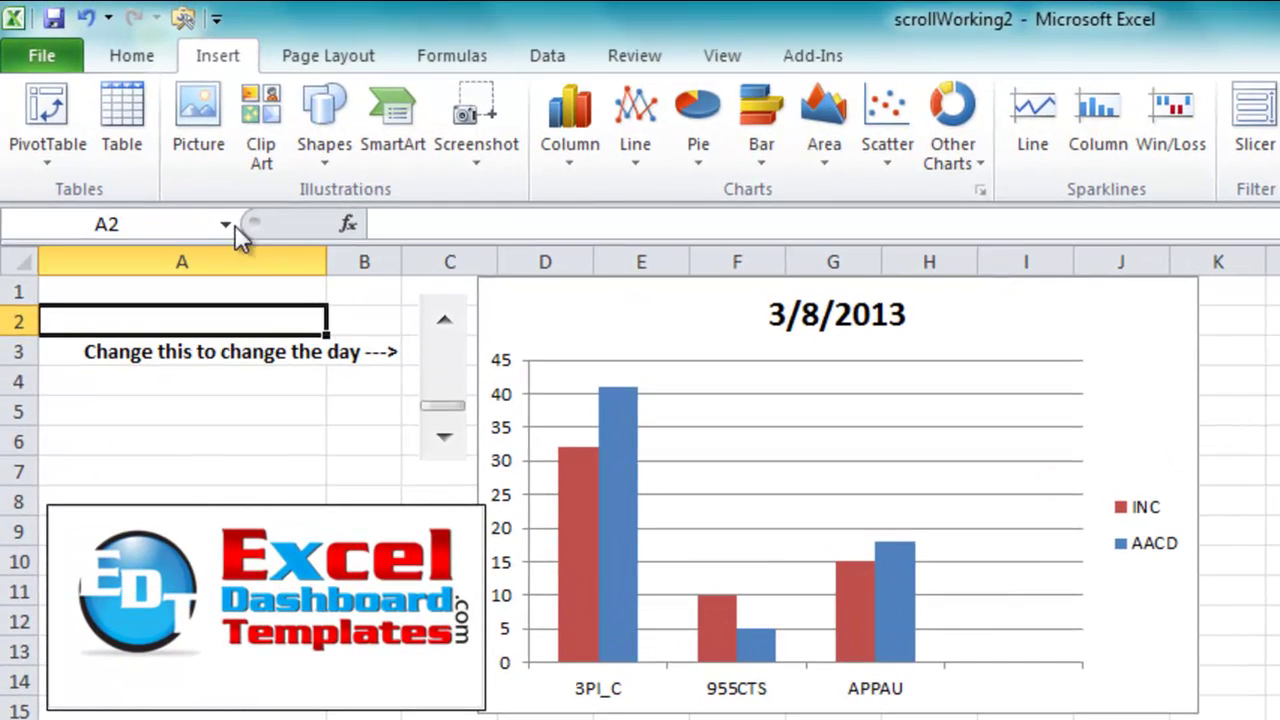
{"action": "left_click", "coordinate": [186, 24]}
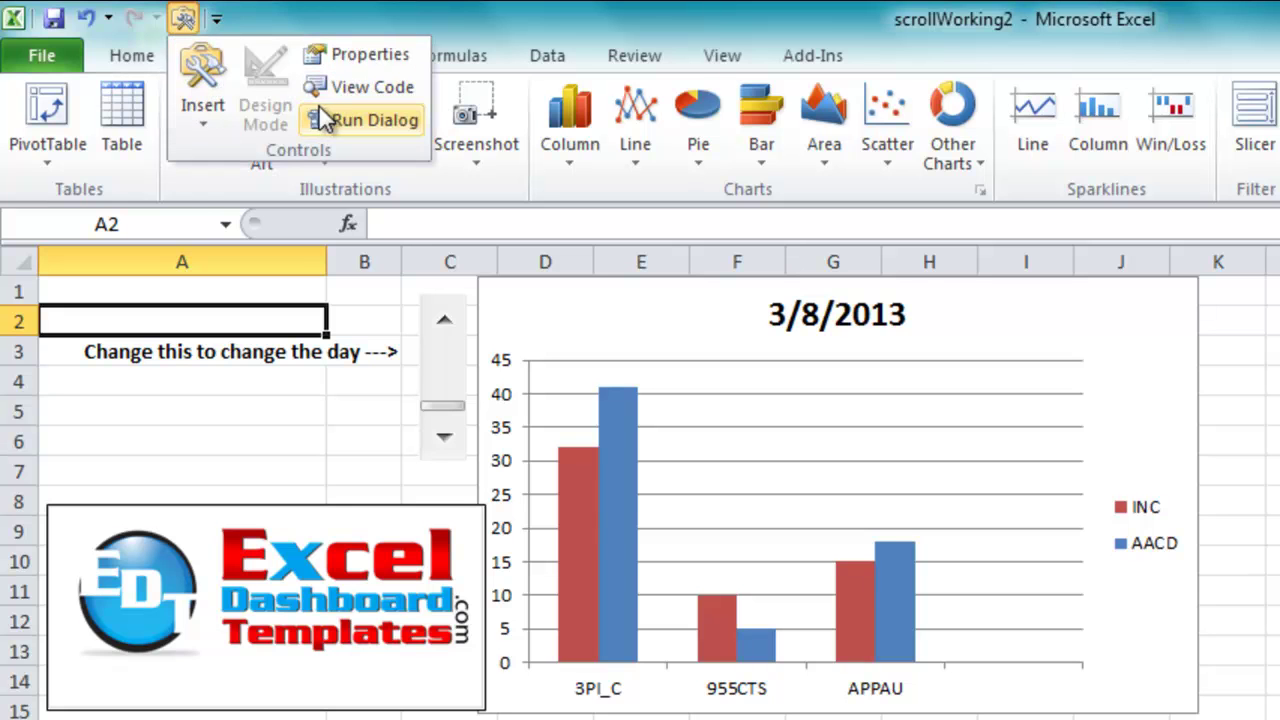
{"action": "left_click", "coordinate": [204, 106]}
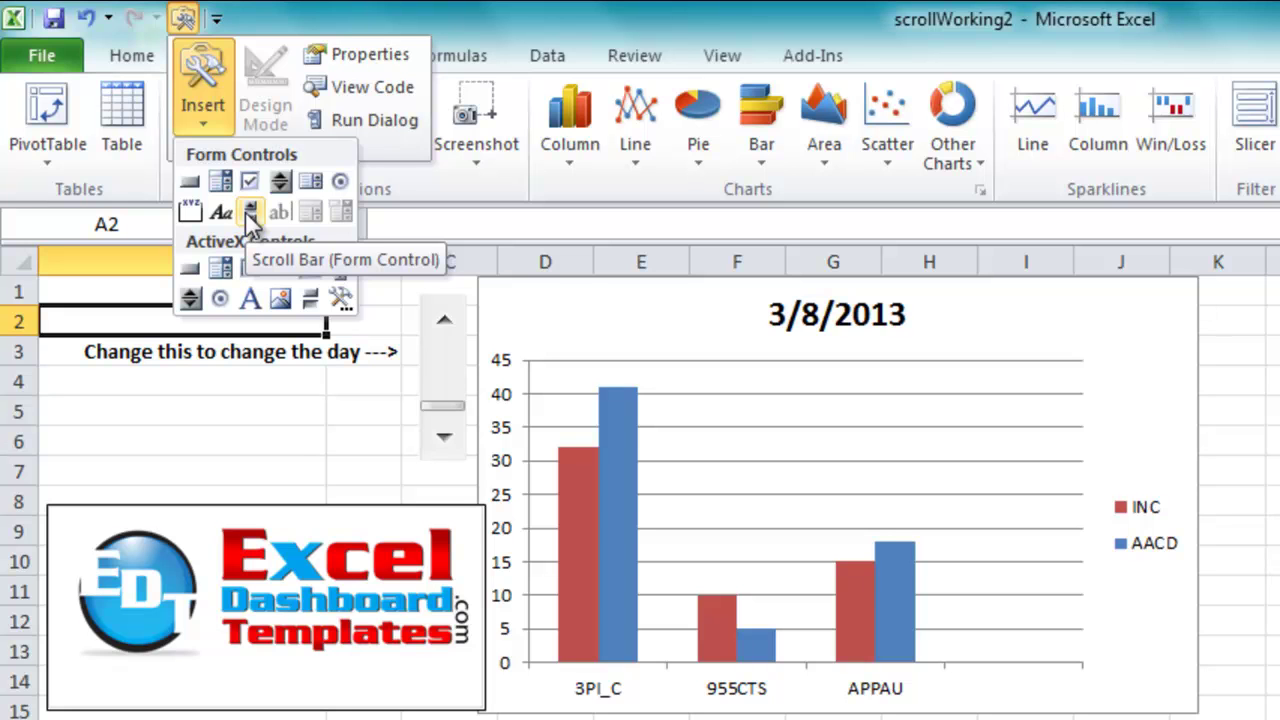
{"action": "left_click", "coordinate": [250, 212]}
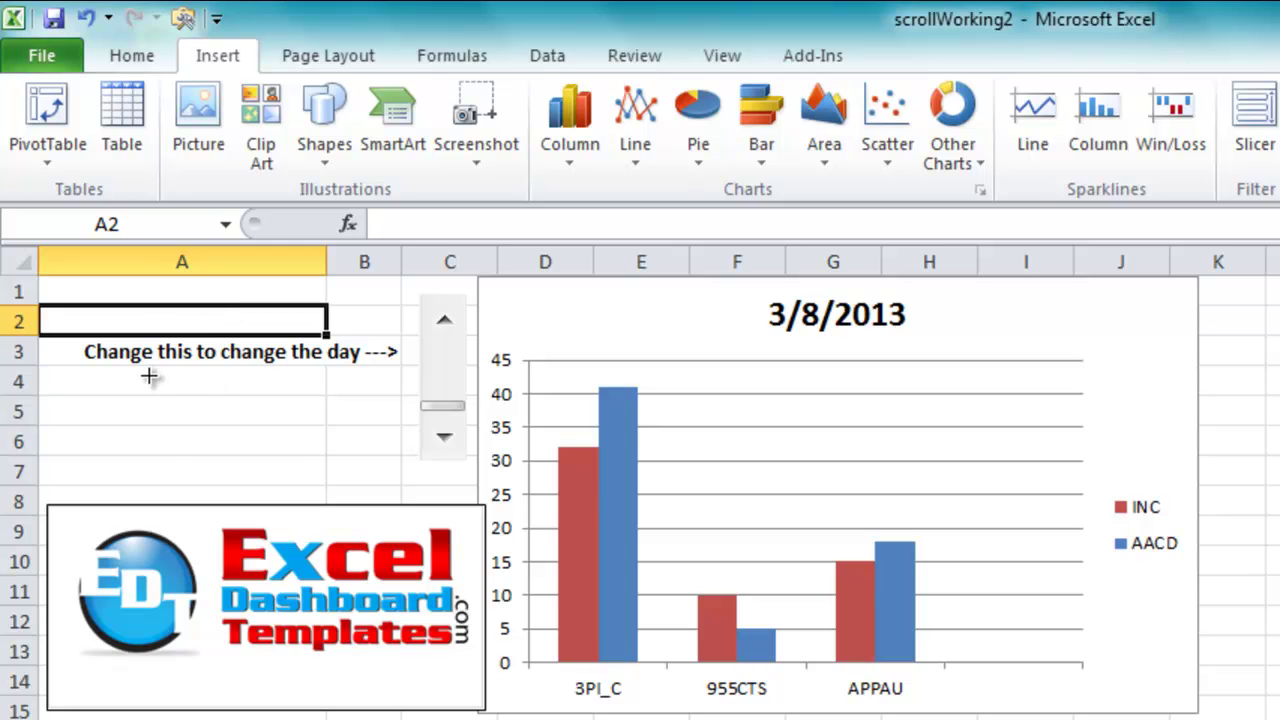
Draw a new scroll bar, move it into column B, and test its arrows.
{"action": "mouse_move", "coordinate": [153, 373]}
{"action": "left_mouse_down"}
{"action": "mouse_move", "coordinate": [178, 447]}
{"action": "mouse_move", "coordinate": [216, 477]}
{"action": "mouse_move", "coordinate": [216, 565]}
{"action": "left_mouse_up"}
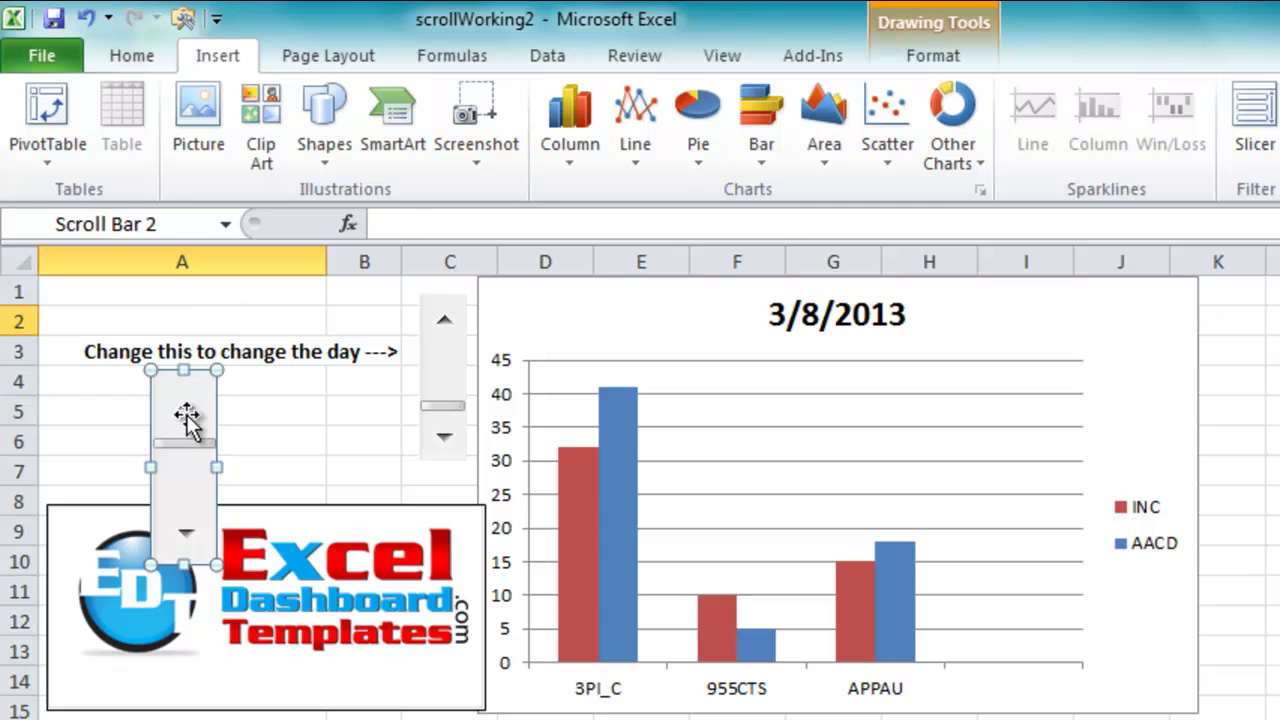
{"action": "left_click_drag", "start_coordinate": [187, 415], "coordinate": [331, 331]}
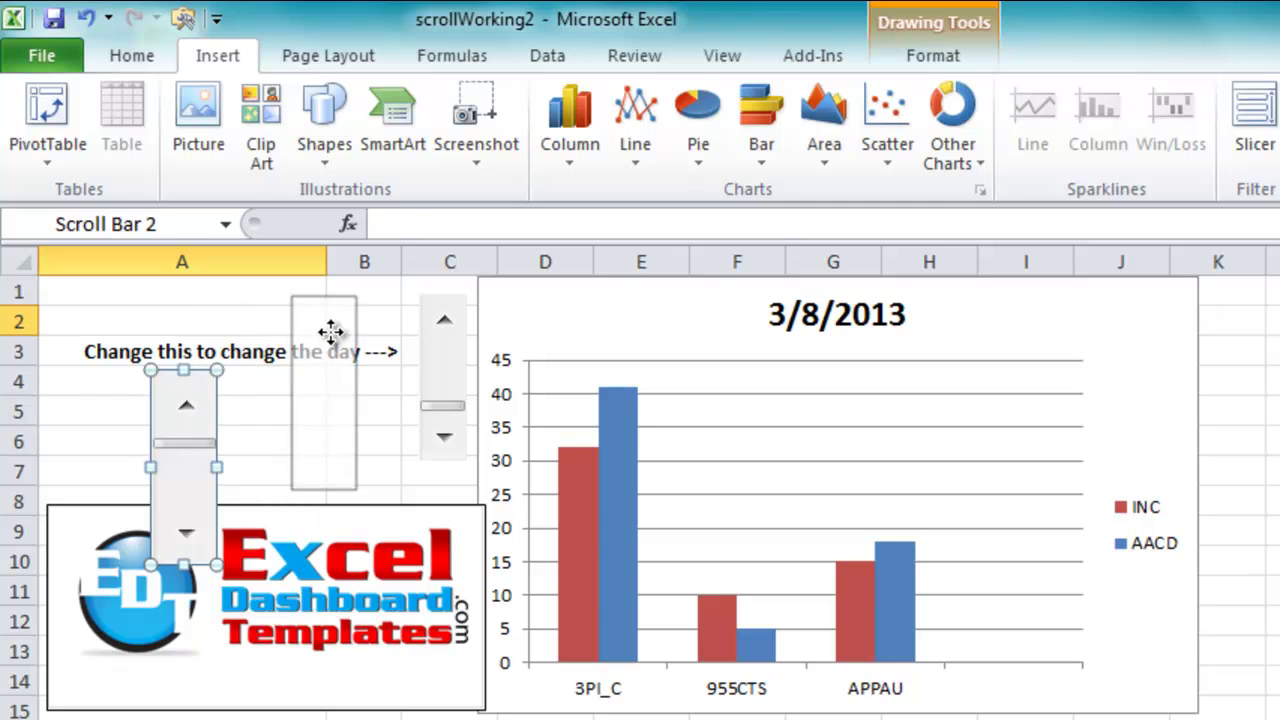
{"action": "left_click_drag", "start_coordinate": [331, 331], "coordinate": [377, 318]}
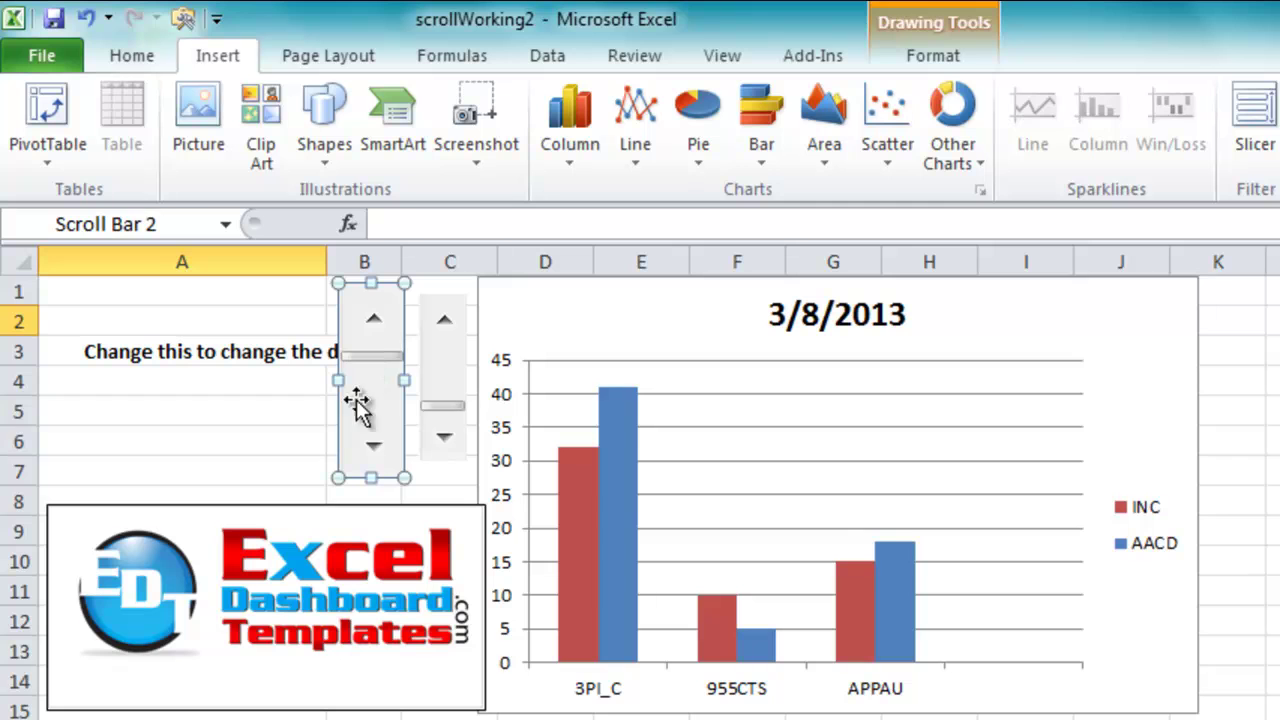
{"action": "left_click", "coordinate": [318, 443]}
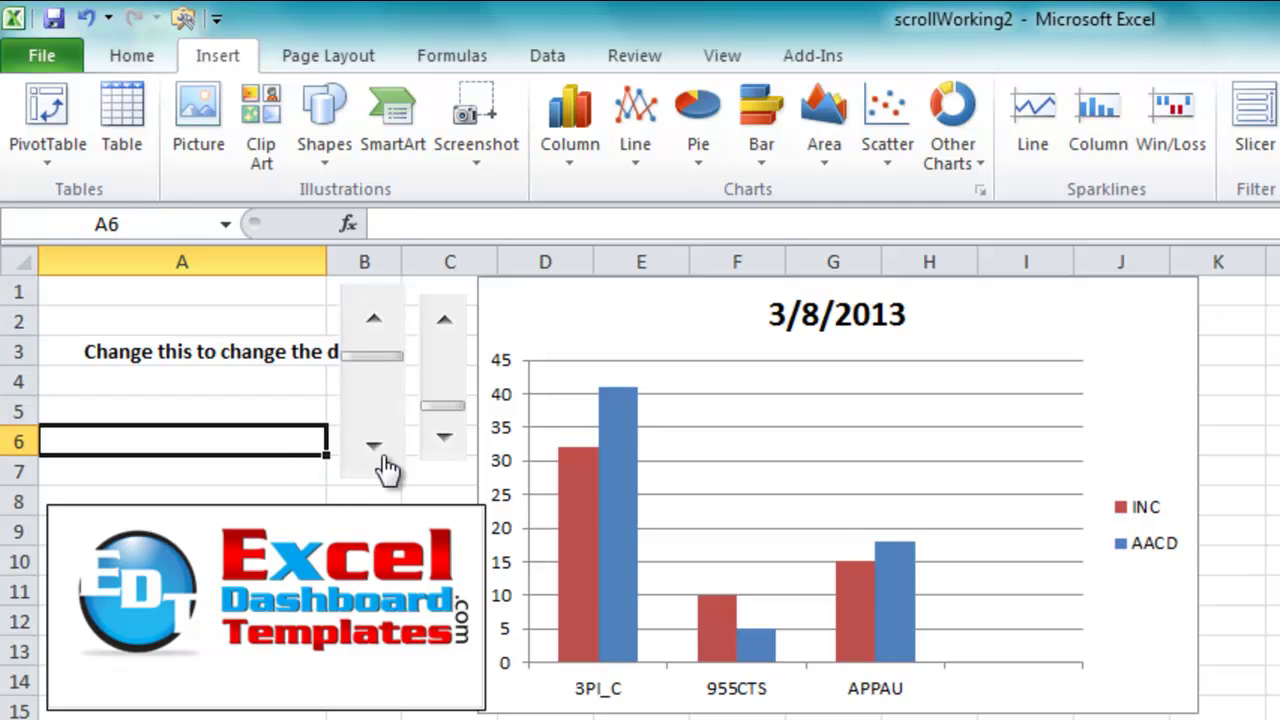
{"action": "left_click", "coordinate": [381, 458]}
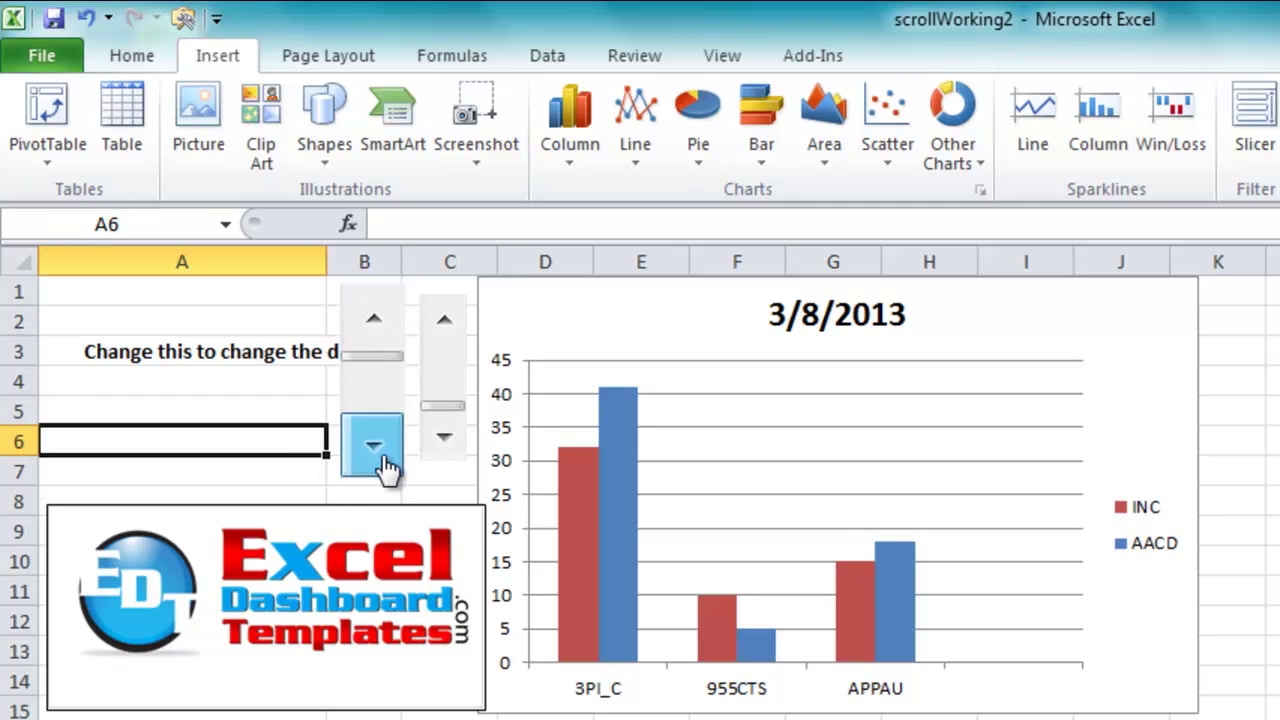
{"action": "left_click", "coordinate": [375, 395]}
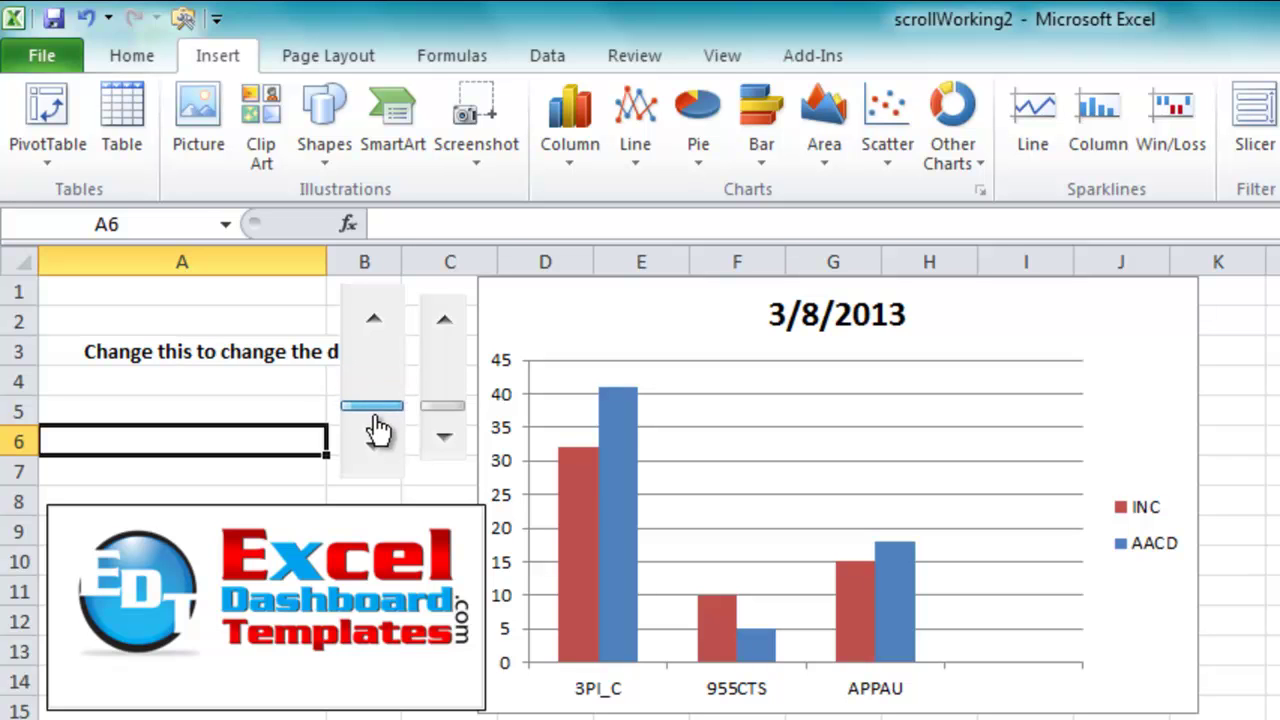
{"action": "left_click_drag", "start_coordinate": [378, 405], "coordinate": [380, 360]}
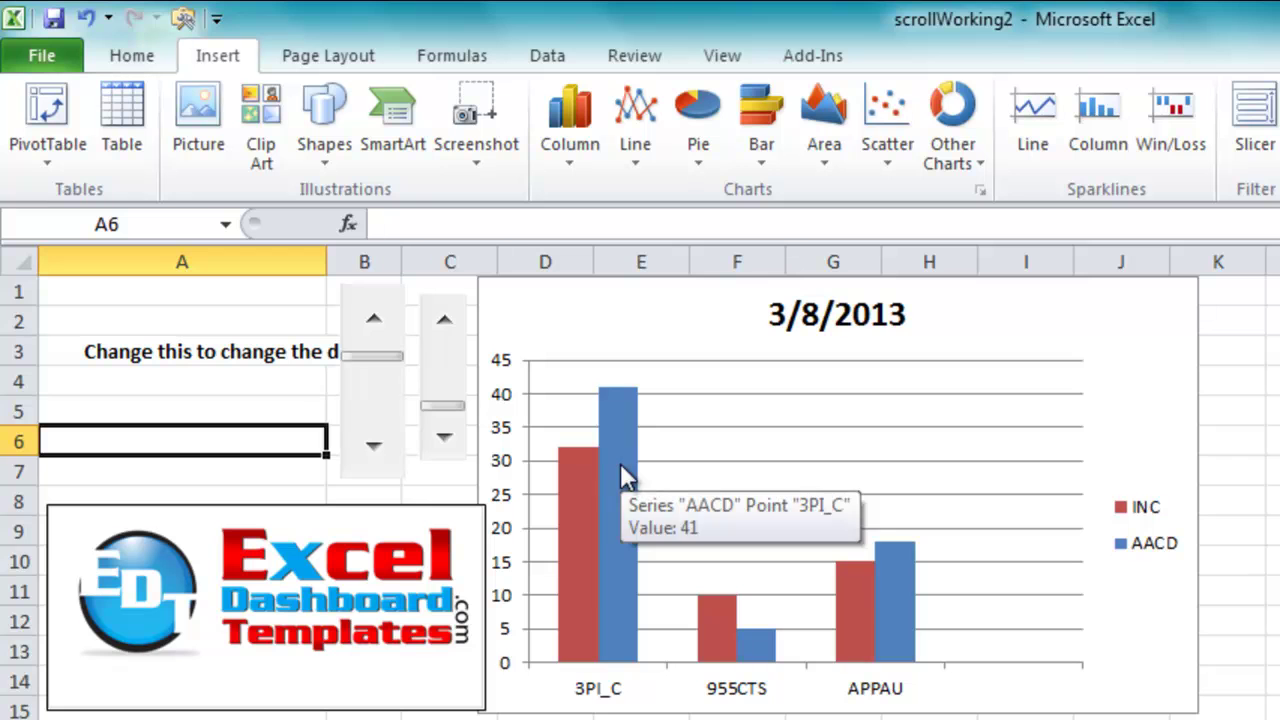
Use the original scroll bar to step the chart to 3/1/2013, then forward to 3/2/2013.
{"action": "left_click", "coordinate": [445, 440]}
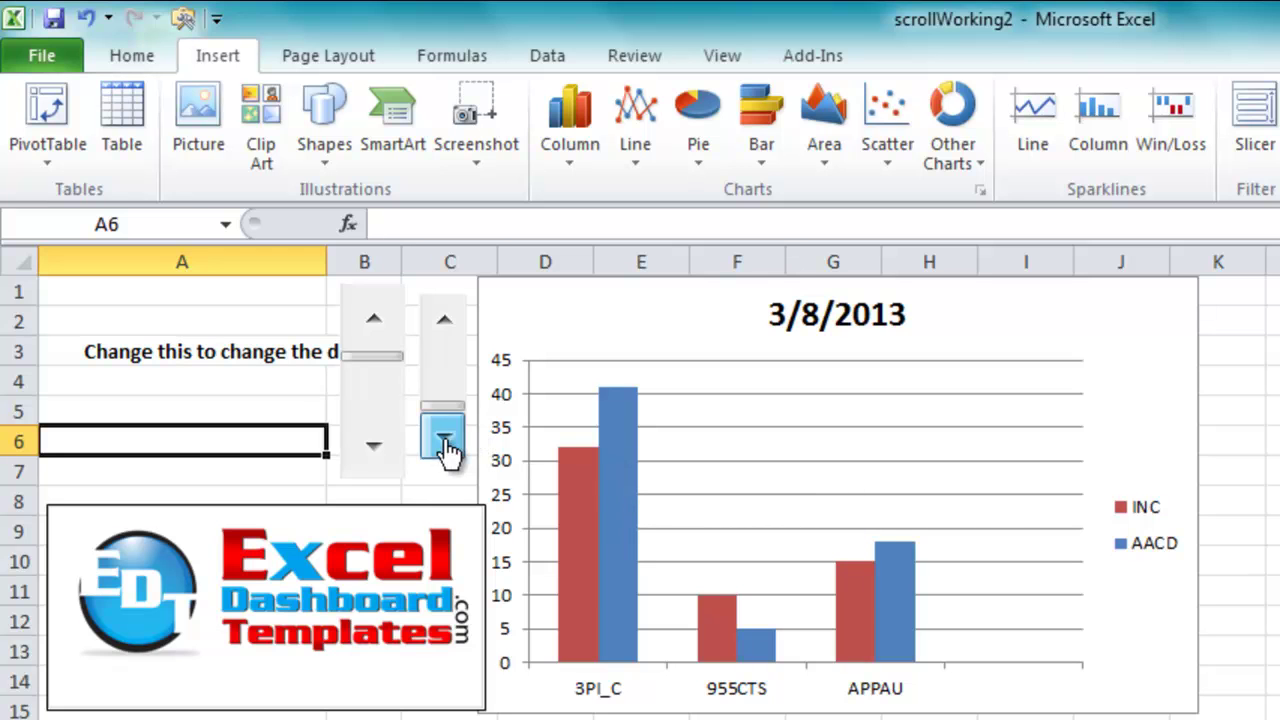
{"action": "left_click", "coordinate": [445, 322]}
{"action": "left_click", "coordinate": [445, 322]}
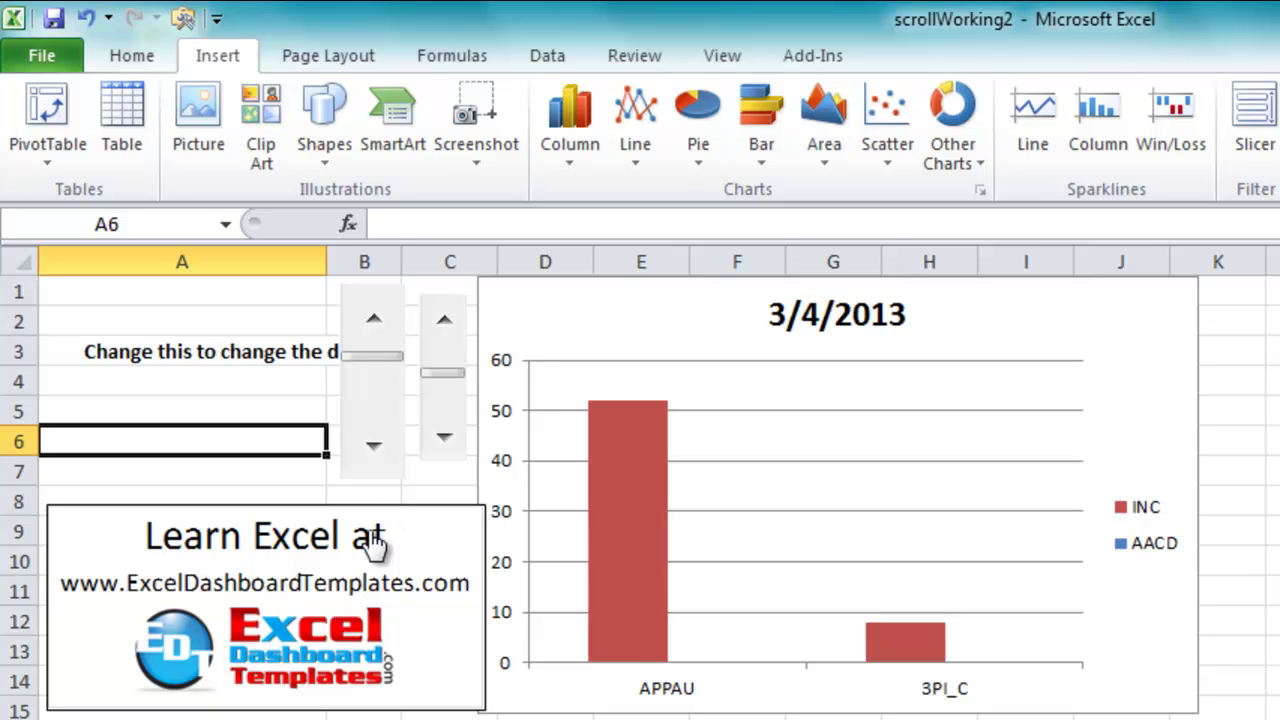
{"action": "left_click", "coordinate": [443, 320]}
{"action": "left_click", "coordinate": [443, 320]}
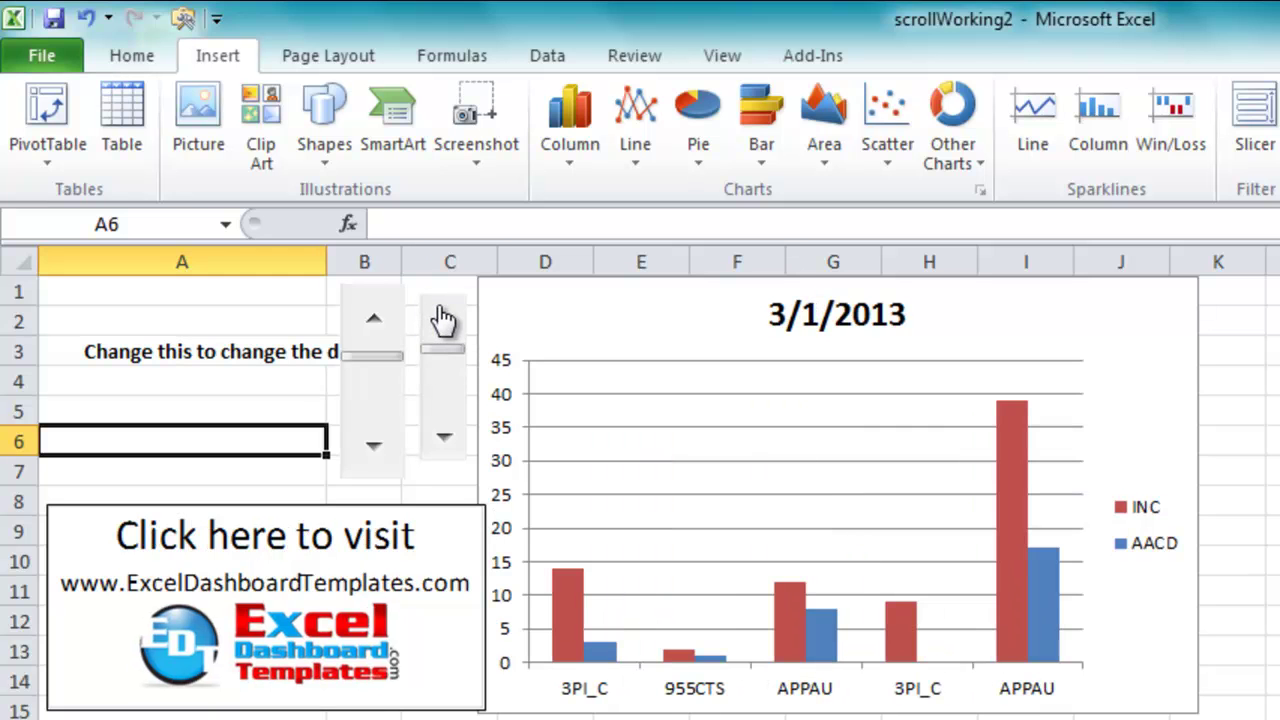
{"action": "left_click", "coordinate": [442, 438]}
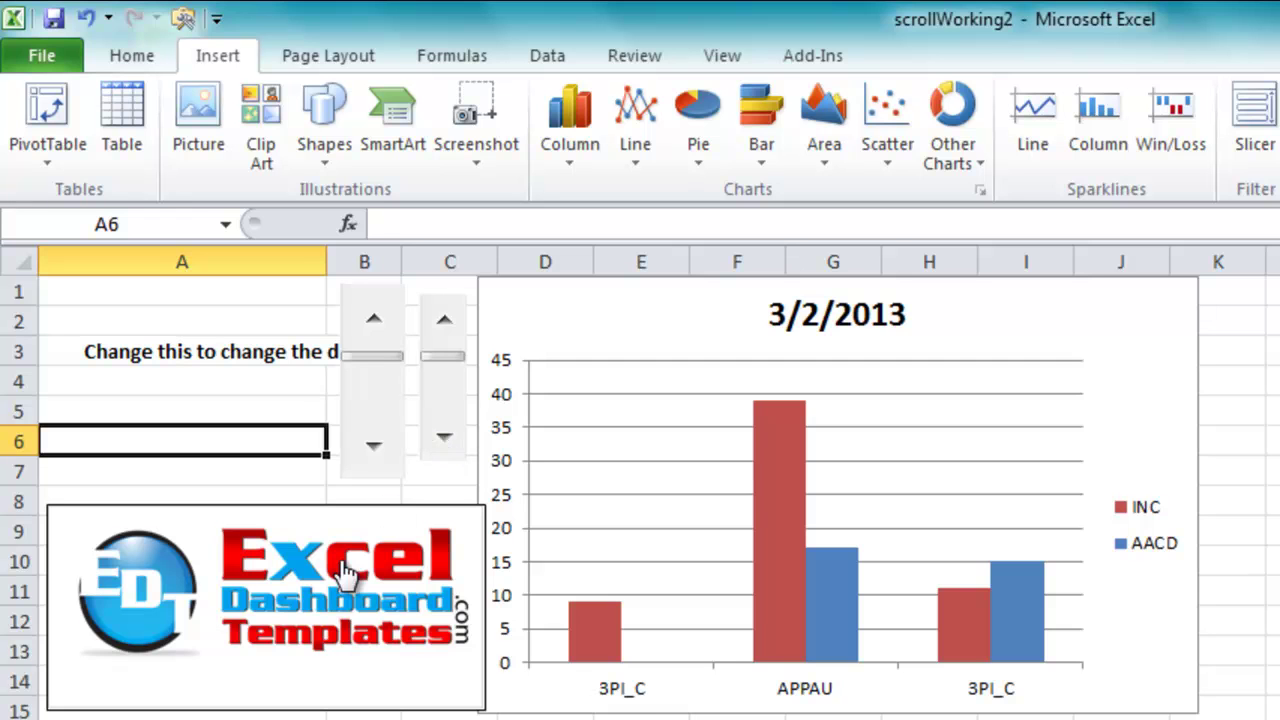